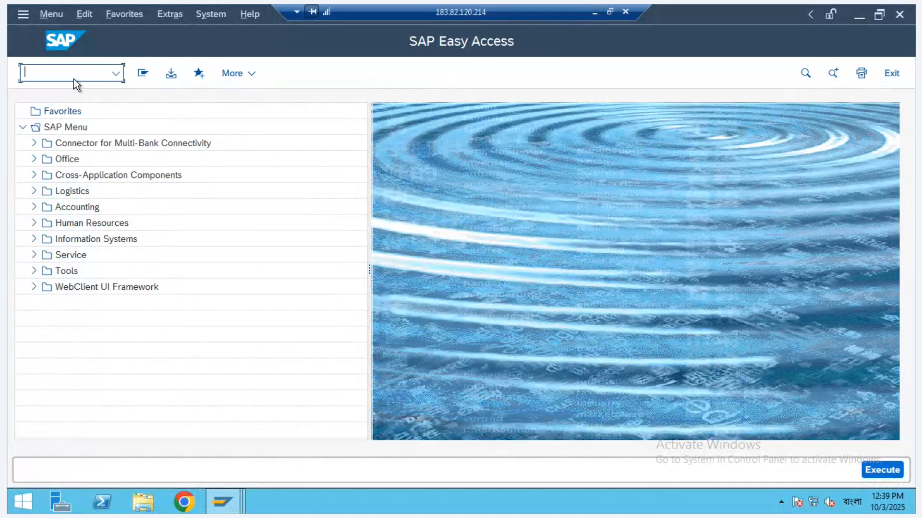
Start a new standard purchase order with transaction ME21N and show its organizational data.
type("/nme21n")
key("Return")
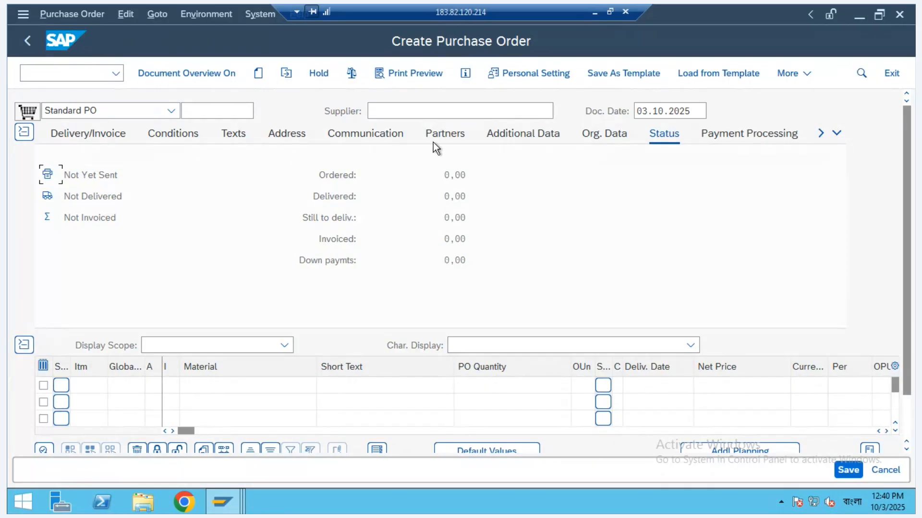
left_click(598, 134)
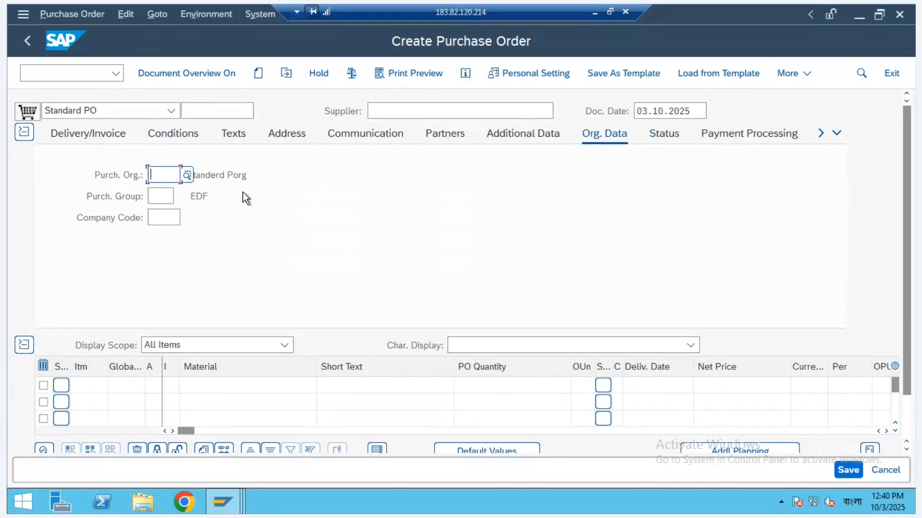
Browse the value list of existing purchasing organizations for the purchase order and close it without choosing one.
left_click(187, 174)
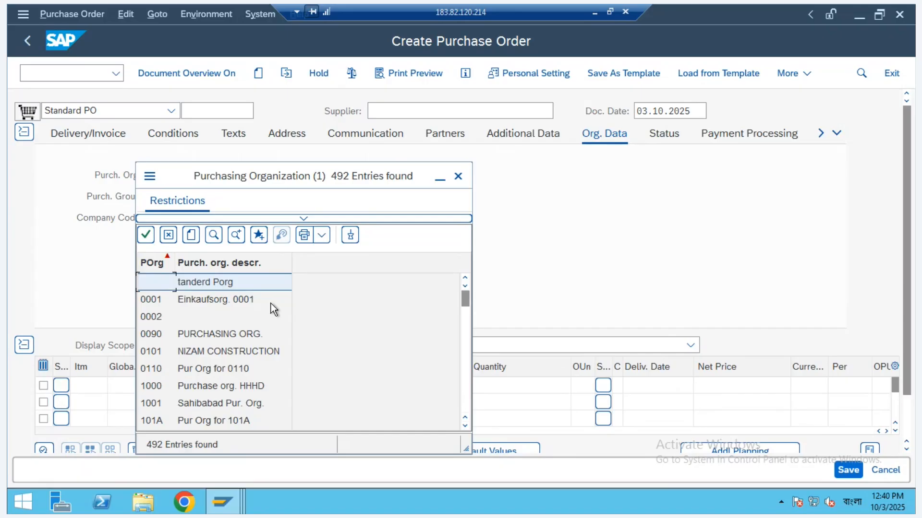
scroll(249, 363, "down", 20)
scroll(249, 363, "down", 15)
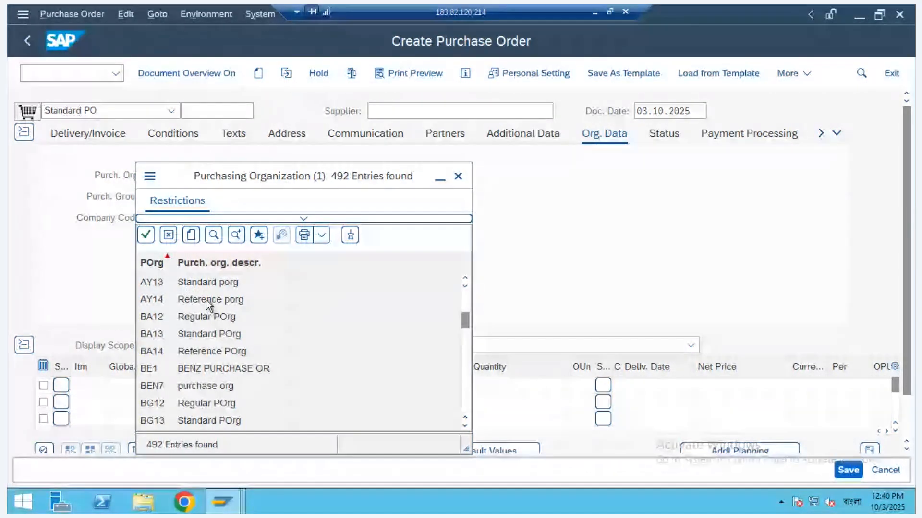
scroll(198, 390, "down", 5)
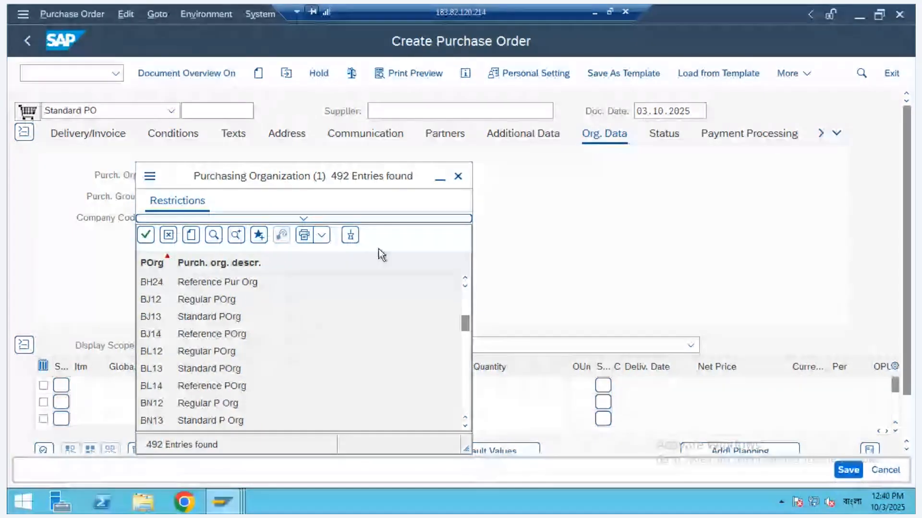
left_click(454, 179)
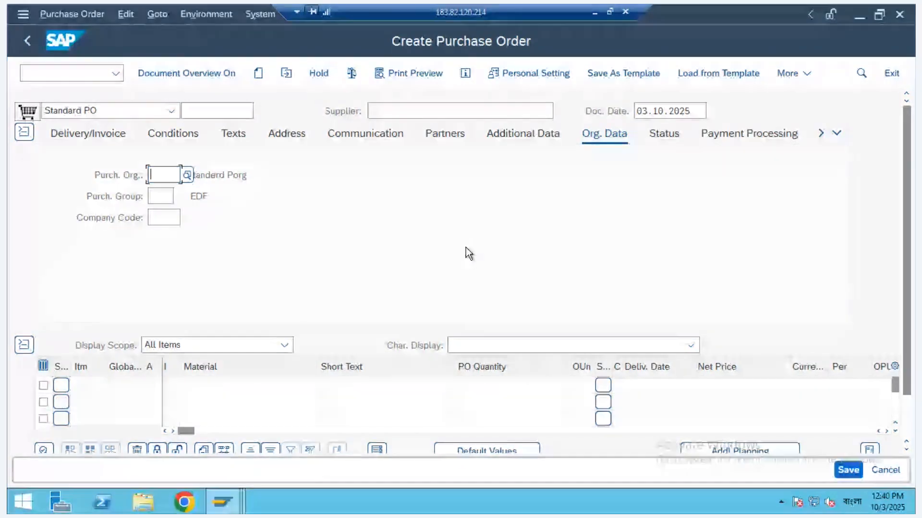
Switch to the SAP Easy Access session and display the SAP Reference IMG through transaction SPRO.
left_click(224, 502)
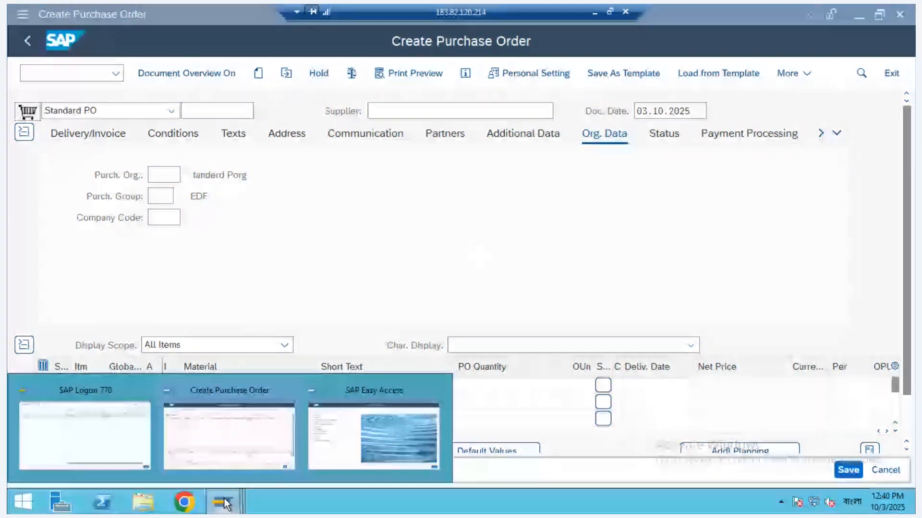
left_click(316, 439)
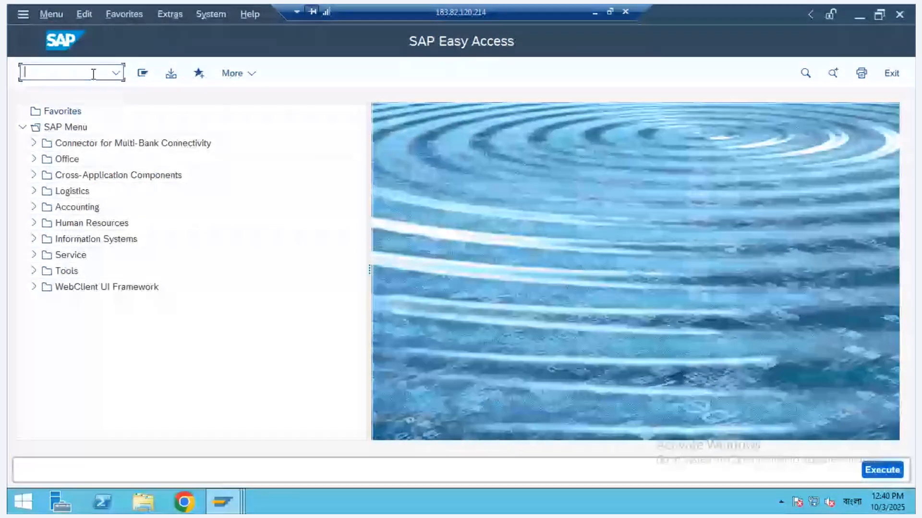
type("/nspro")
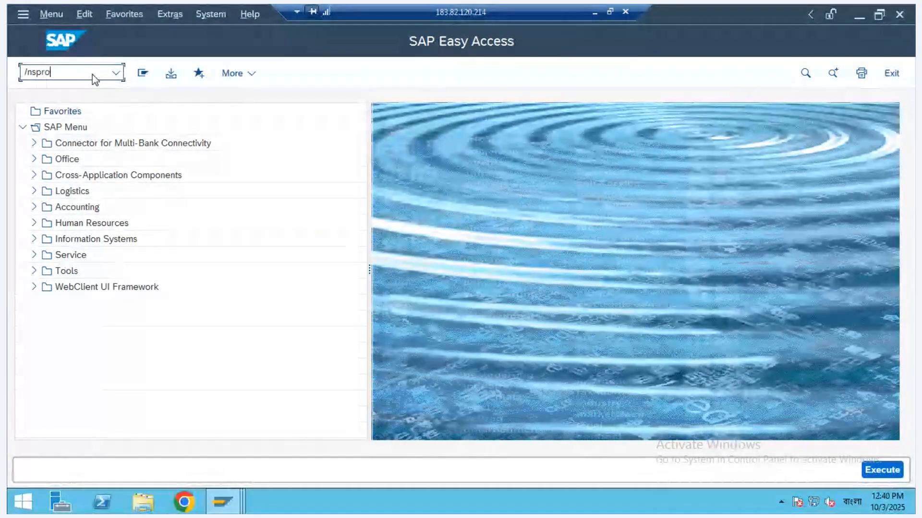
key("Return")
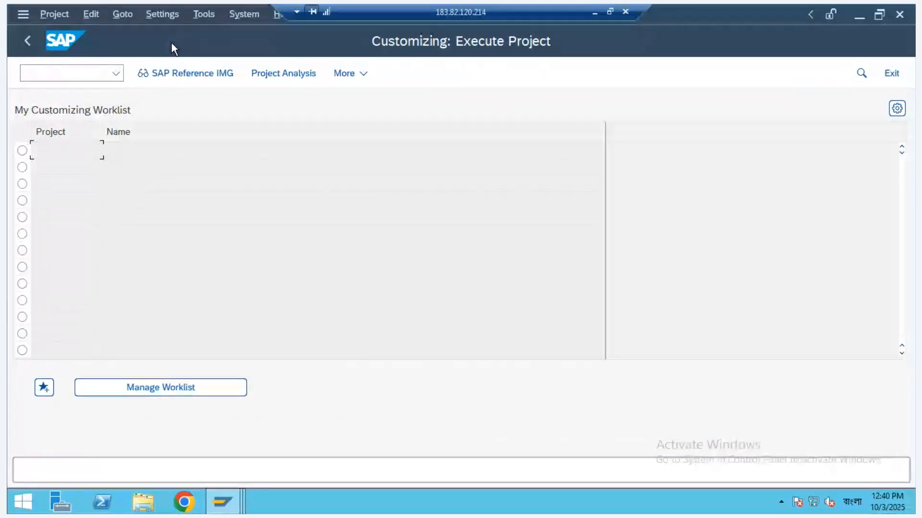
left_click(188, 73)
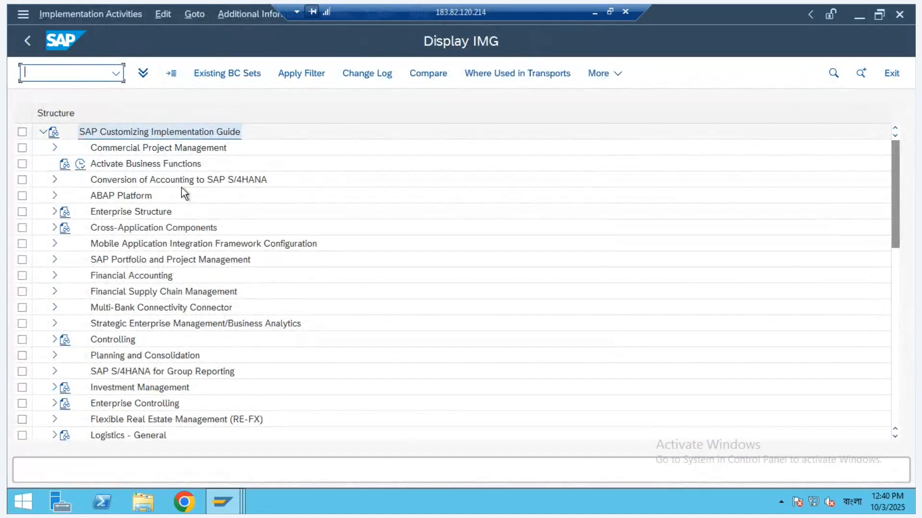
Open the Maintain purchasing organization activity in the Enterprise Structure definition for Materials Management.
left_click(359, 259)
left_click(56, 212)
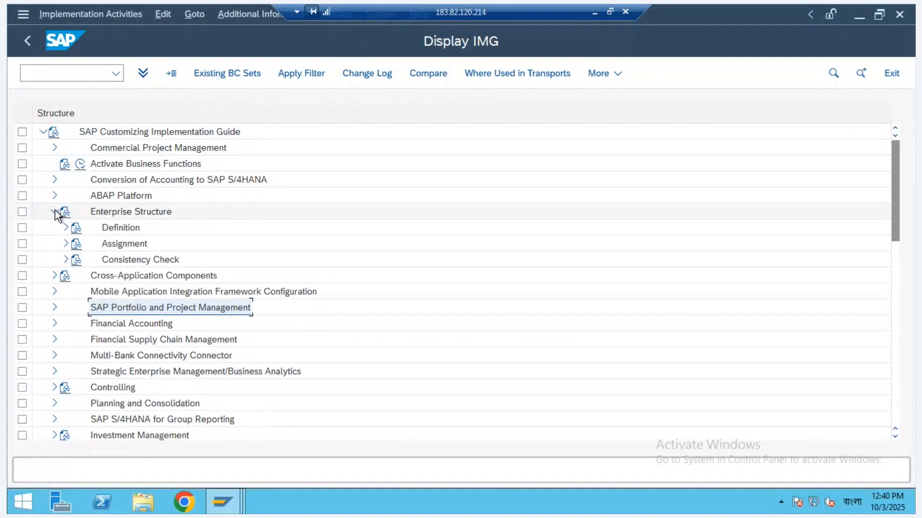
left_click(66, 228)
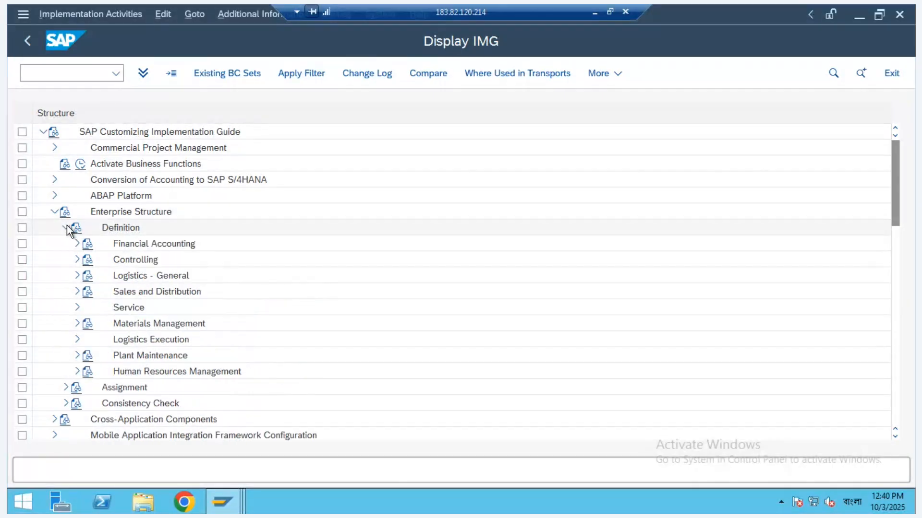
left_click(77, 275)
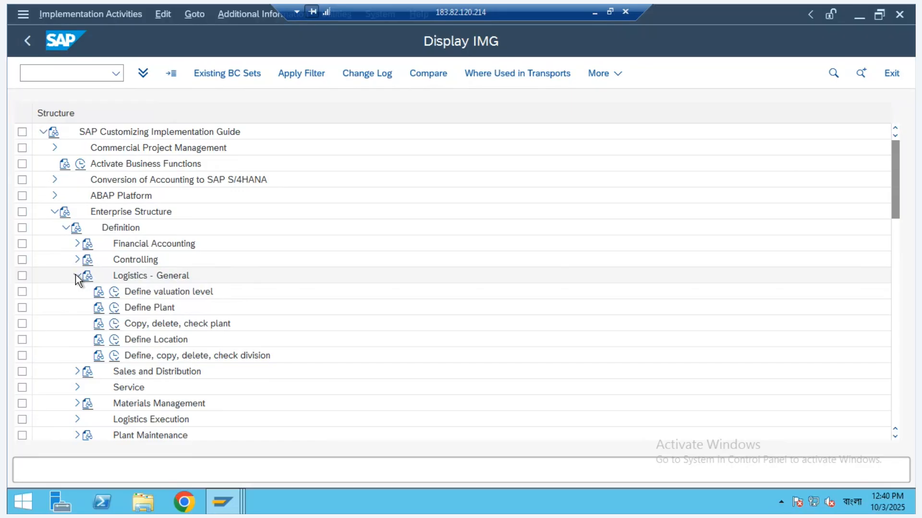
left_click(77, 276)
left_click(77, 323)
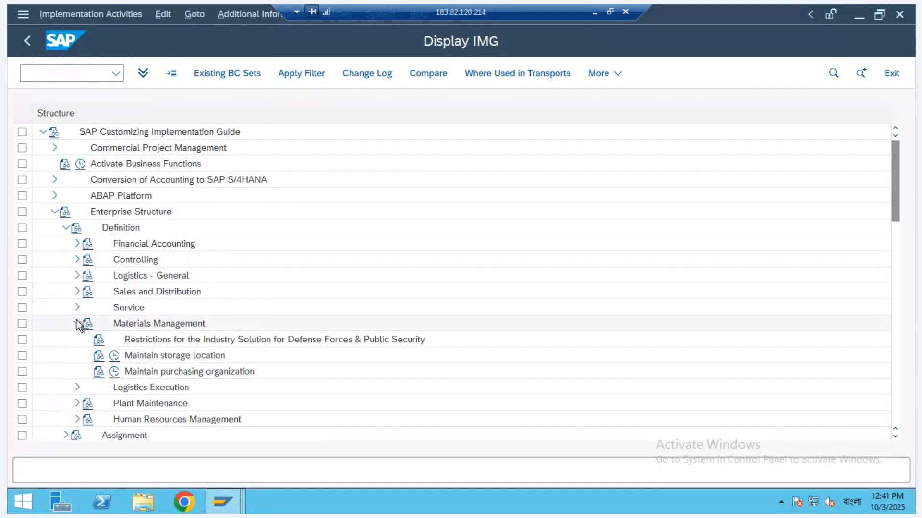
left_click(114, 372)
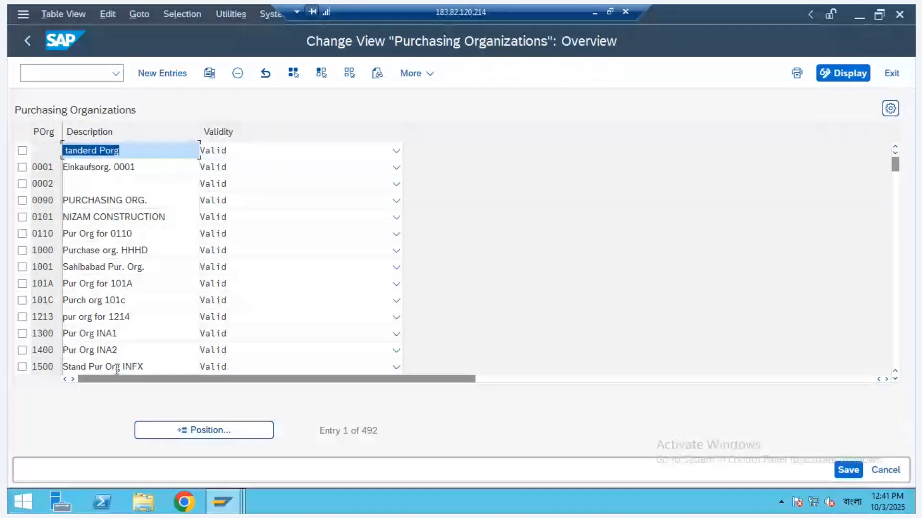
Add a new purchasing organization MAN1 with the description "mansa Purch Org" and save it.
left_click(149, 74)
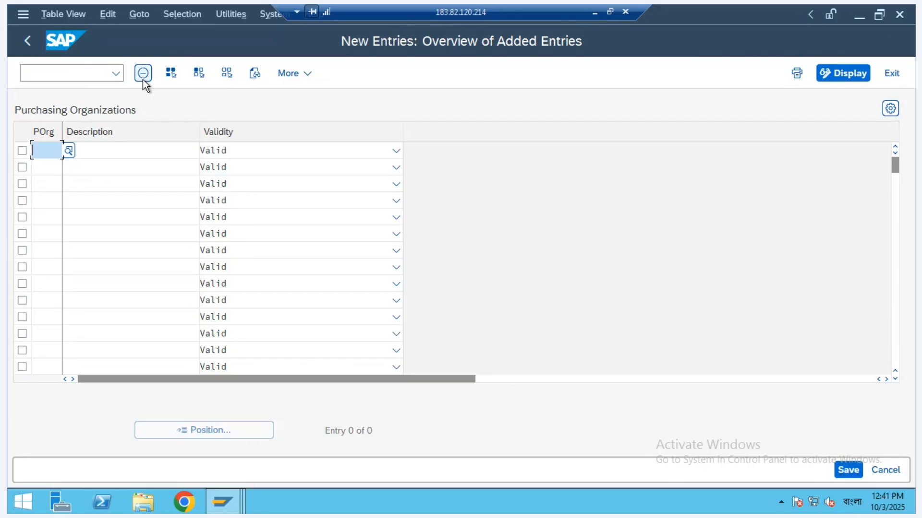
type("MAN")
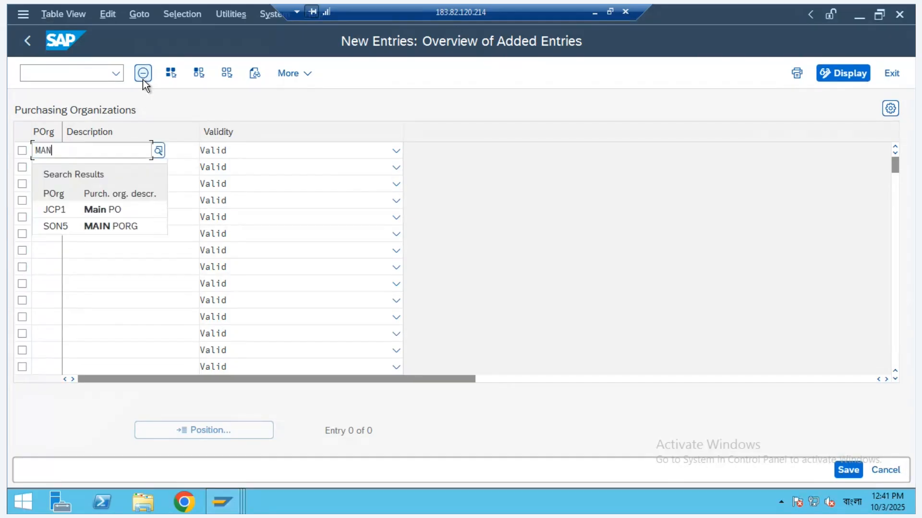
type("1")
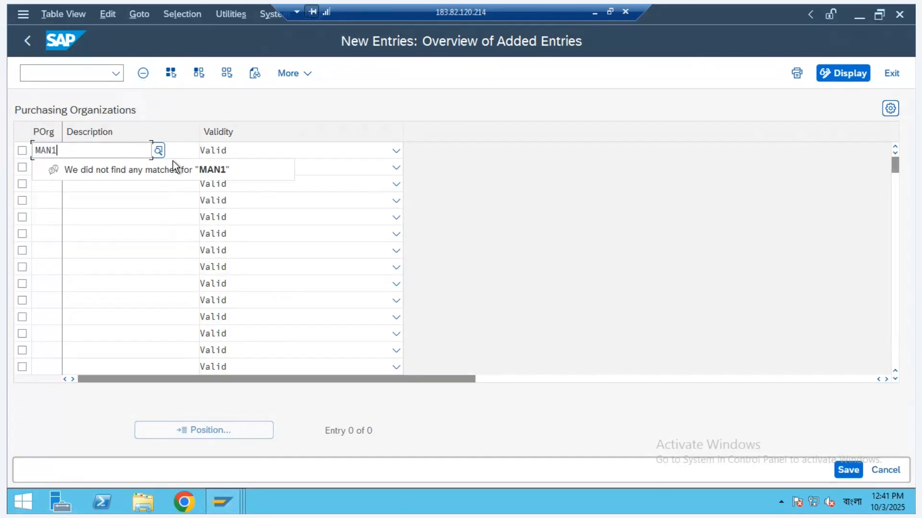
left_click(176, 150)
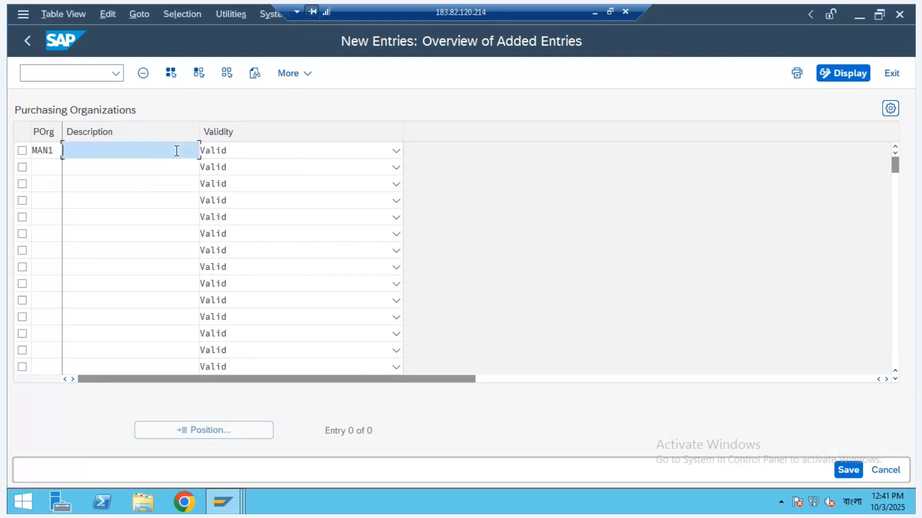
type("mansa Purch Org")
left_click(850, 476)
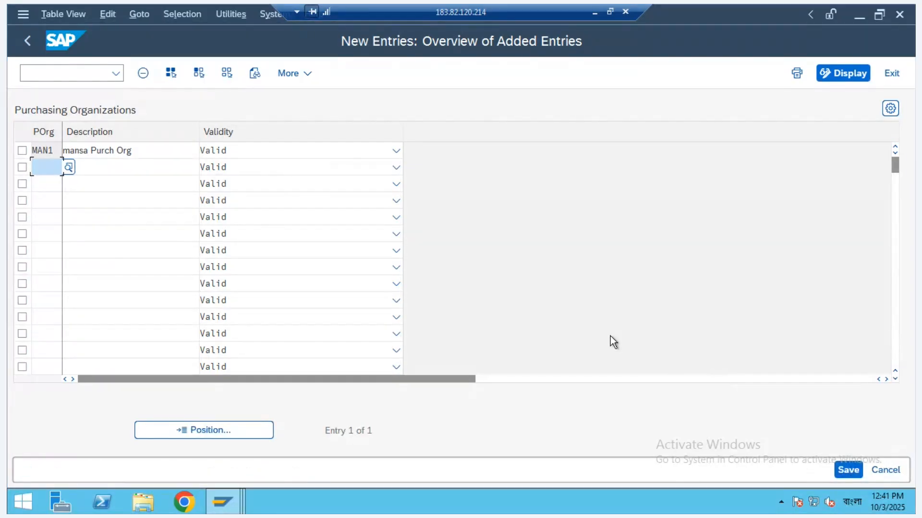
left_click(857, 472)
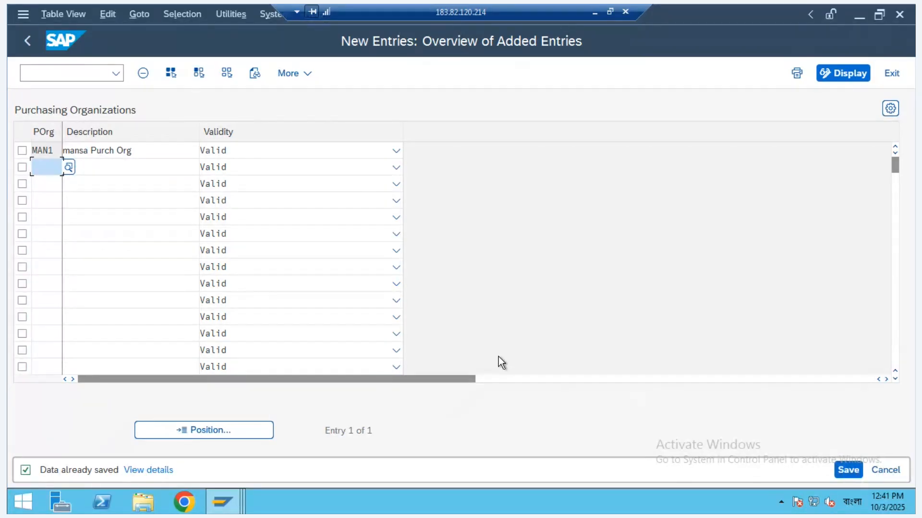
Return to the purchase order session and look up MAN1 in the list of purchasing organizations, closing it without applying the entry.
left_click(232, 503)
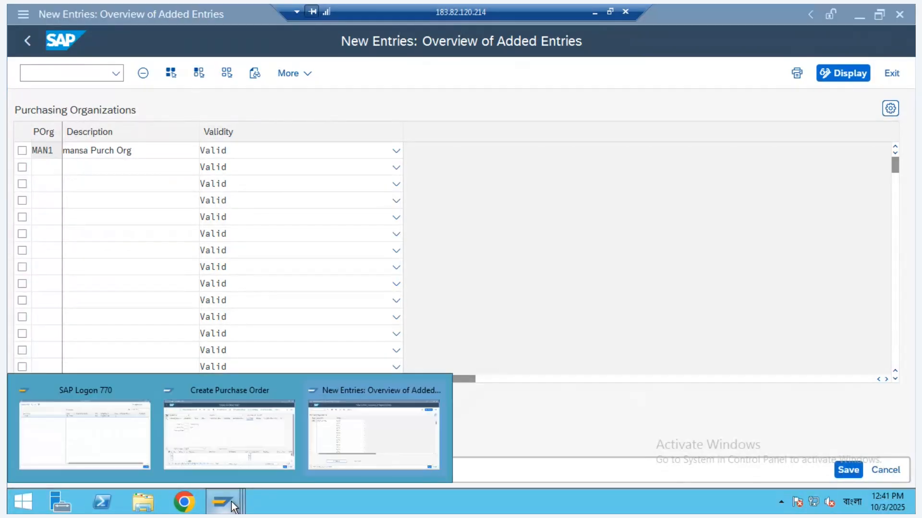
left_click(247, 451)
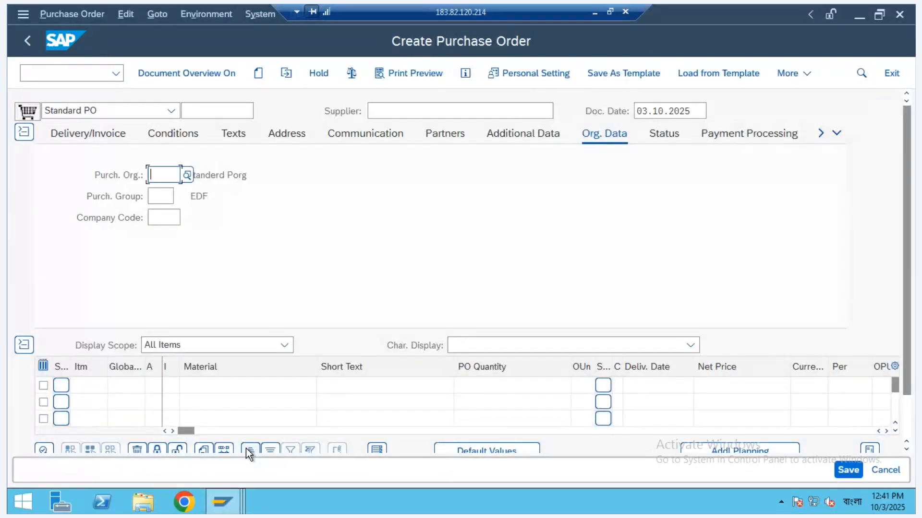
left_click(187, 170)
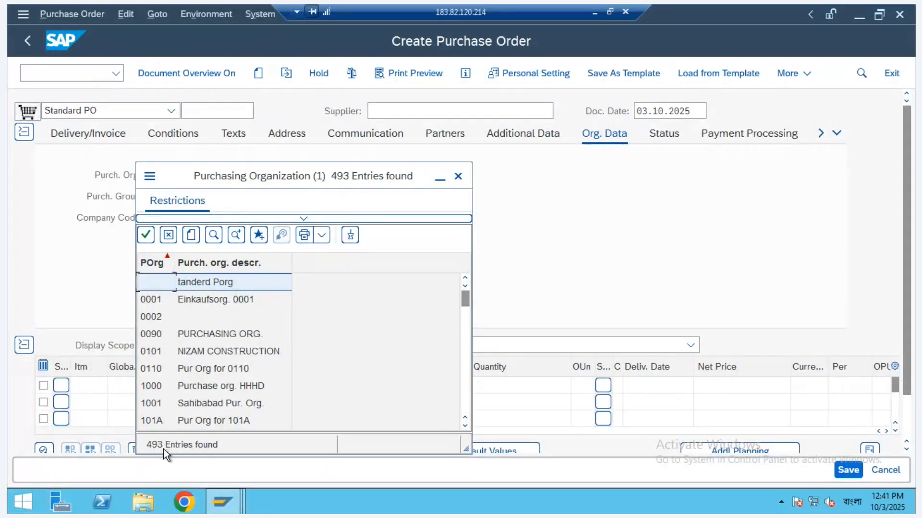
scroll(377, 339, "down", 15)
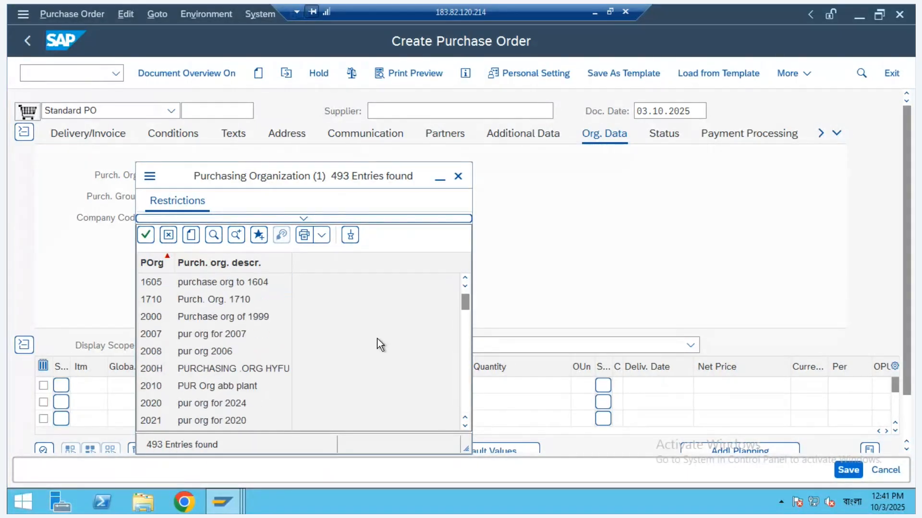
scroll(381, 345, "down", 8)
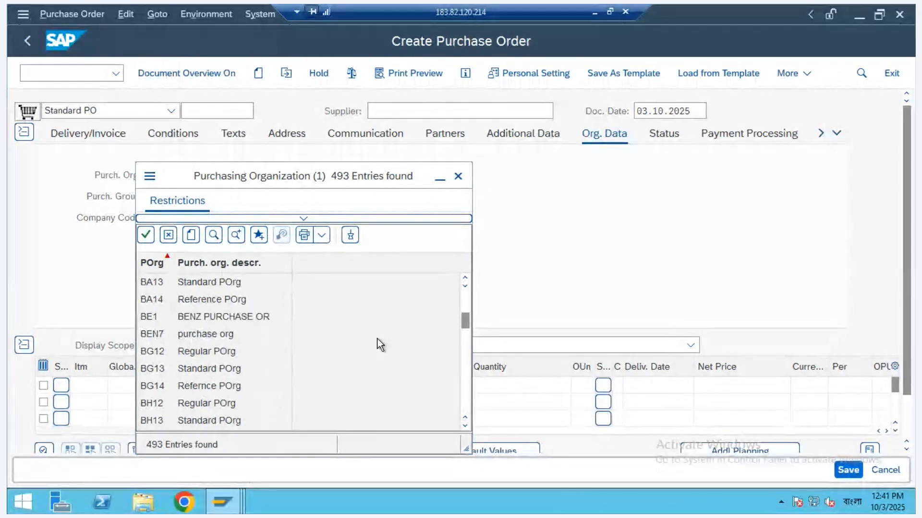
scroll(381, 345, "down", 10)
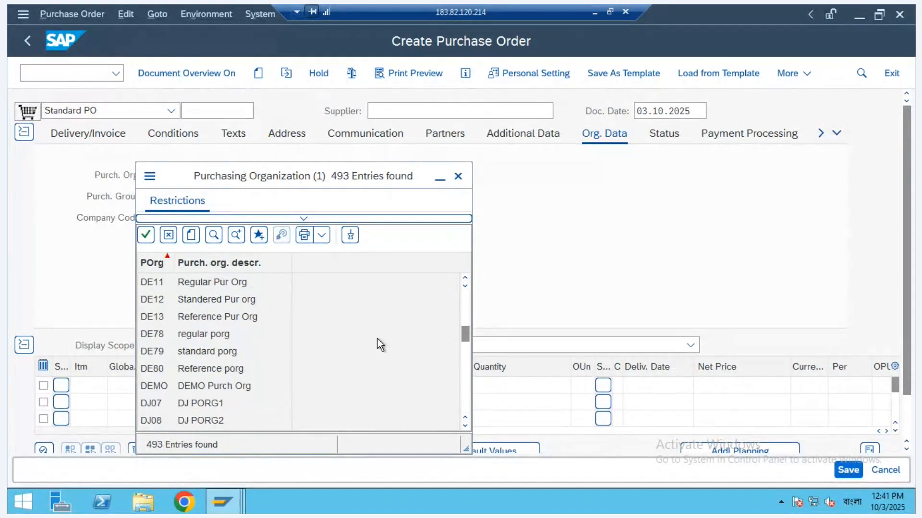
scroll(381, 344, "down", 10)
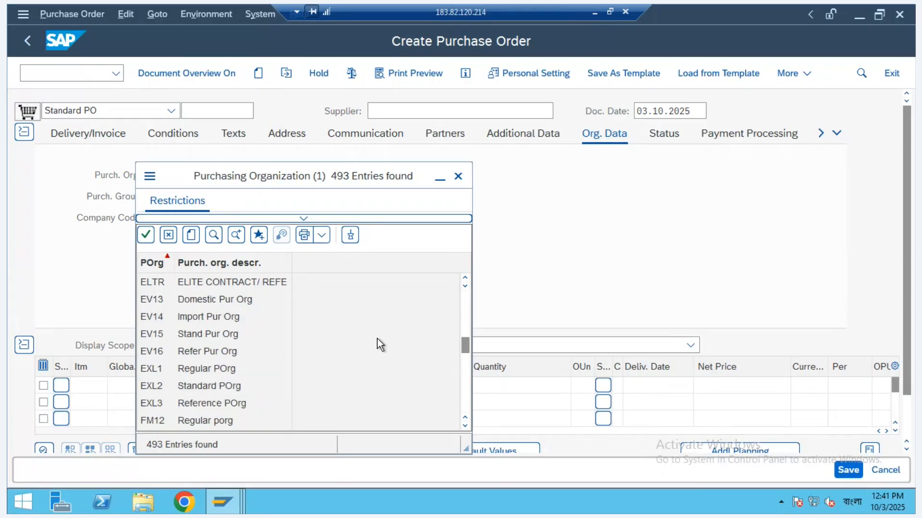
scroll(381, 344, "down", 10)
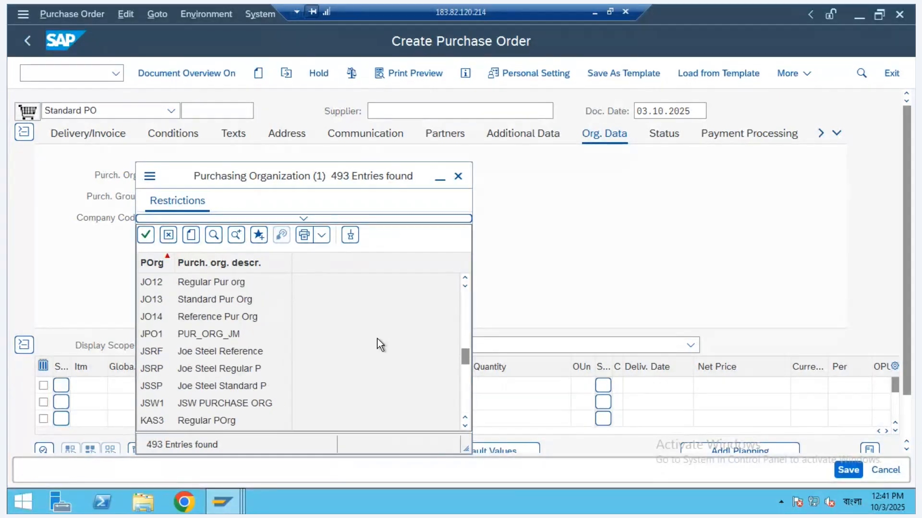
scroll(381, 345, "down", 5)
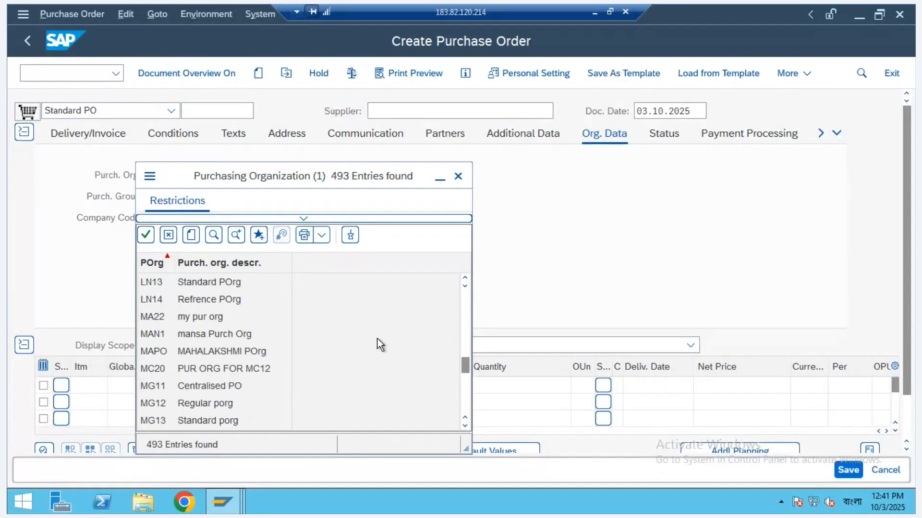
left_click(166, 333)
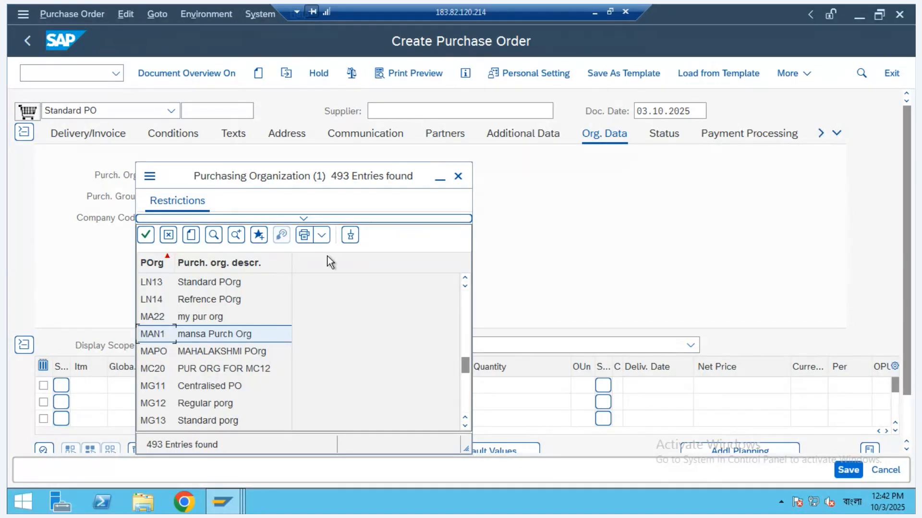
left_click(458, 176)
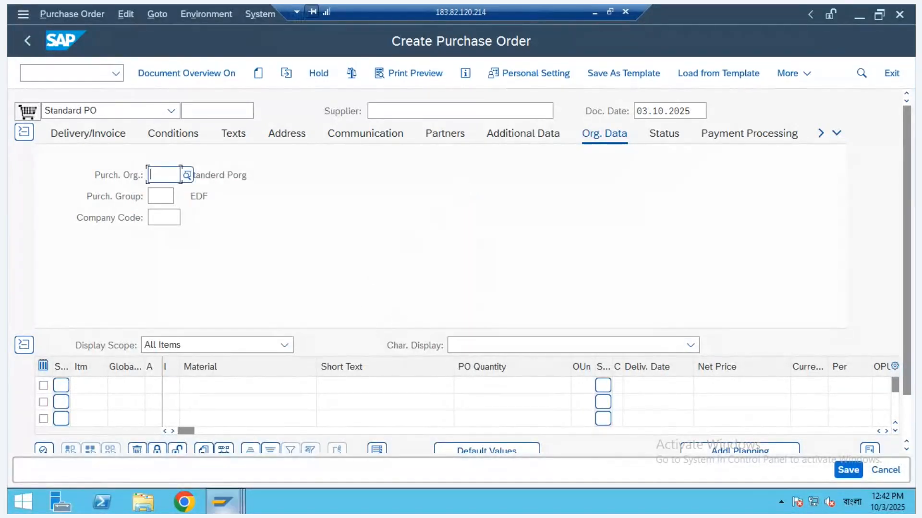
Switch back to the purchasing organizations customizing session, delete the MAN1 entry and save the deletion.
mouse_move(222, 502)
left_click(321, 448)
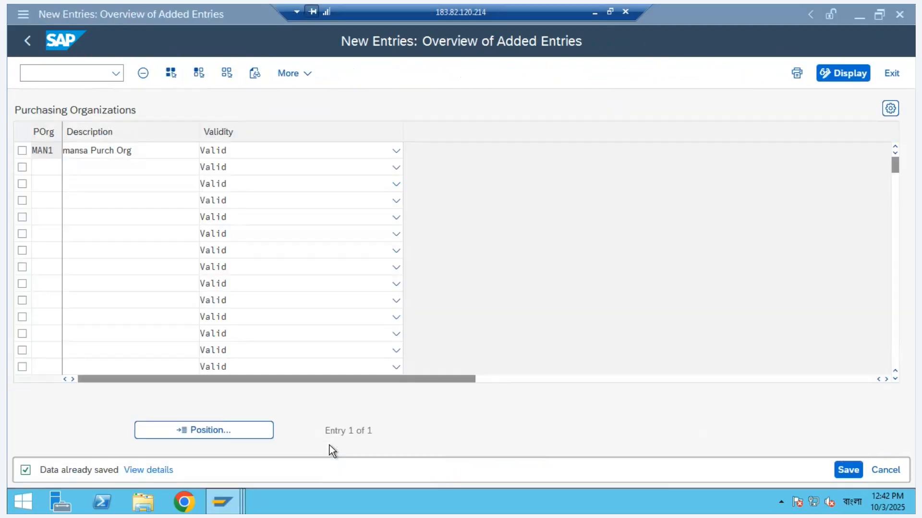
left_click(22, 151)
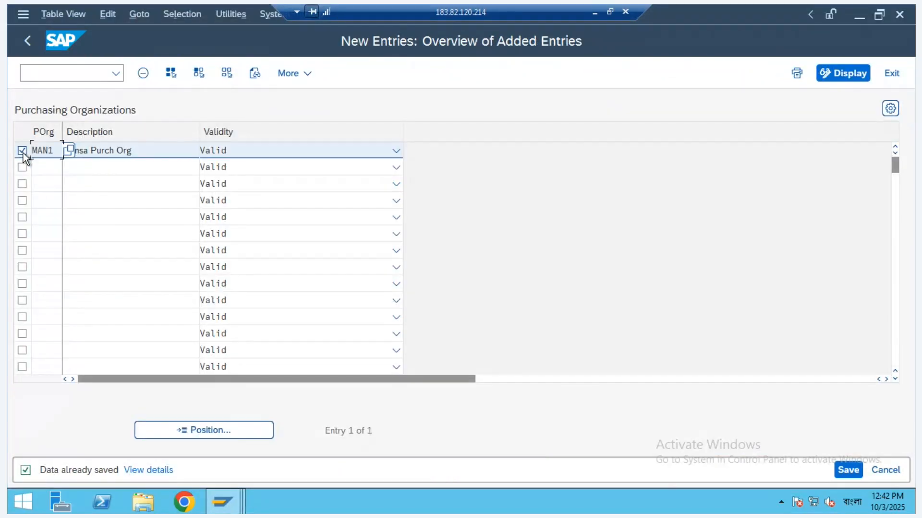
left_click(142, 73)
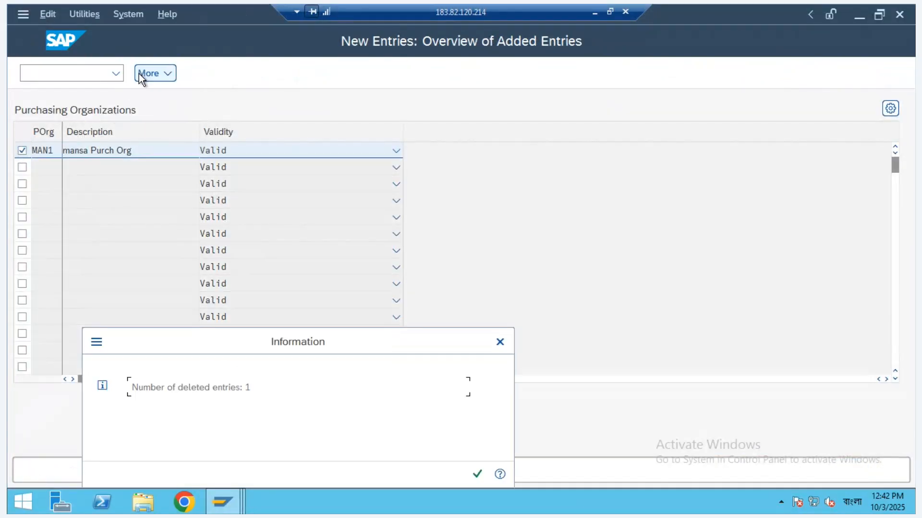
left_click(477, 475)
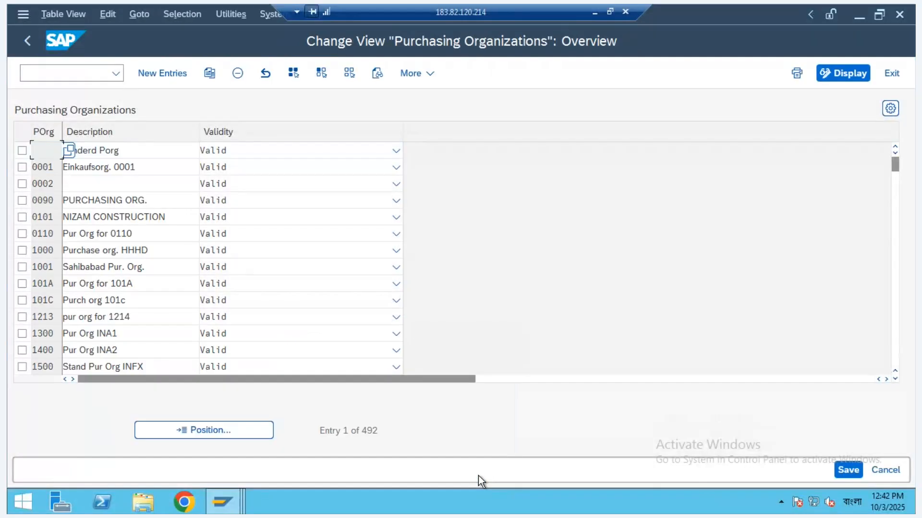
left_click(848, 470)
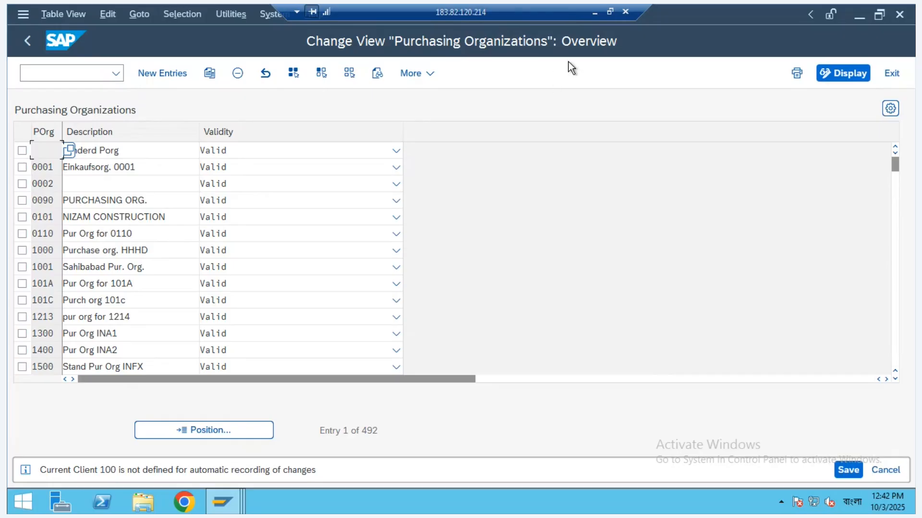
Minimize the remote desktop session, switch to the Zoho Meeting window in Chrome and stop sharing the screen.
left_click(591, 13)
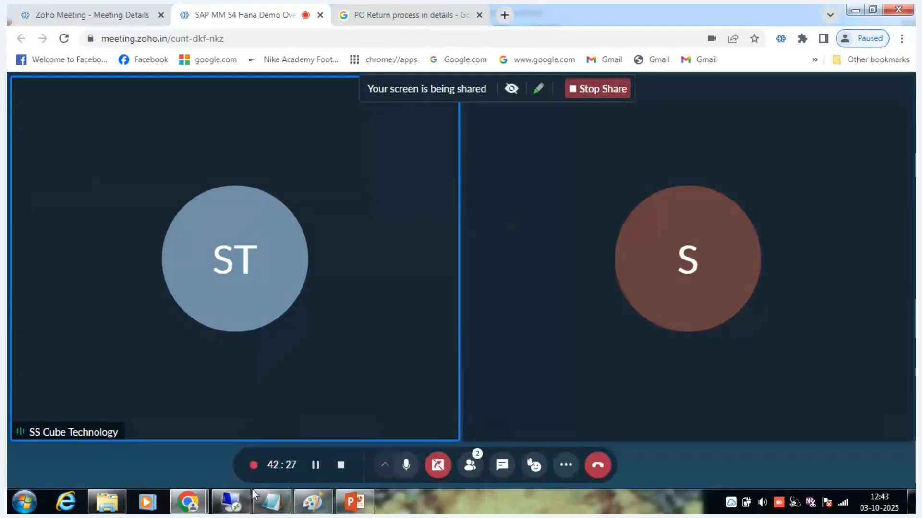
mouse_move(187, 504)
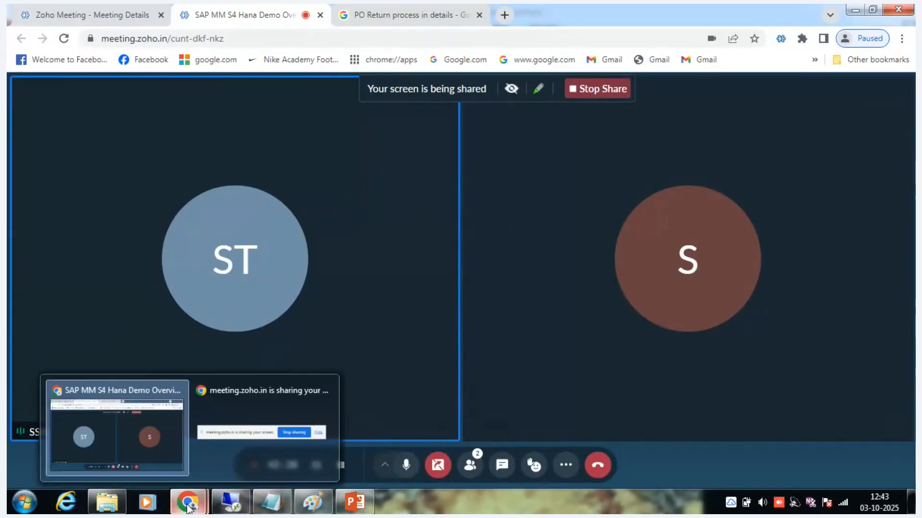
left_click(140, 452)
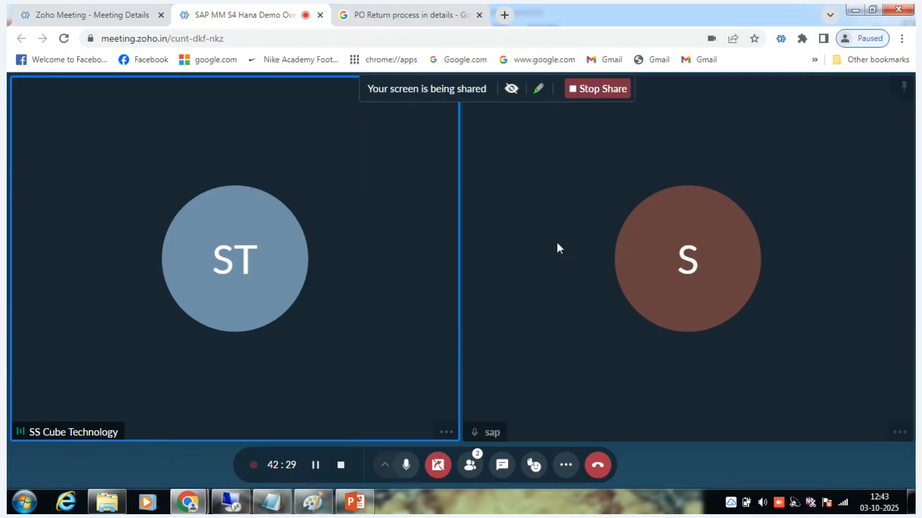
left_click(598, 93)
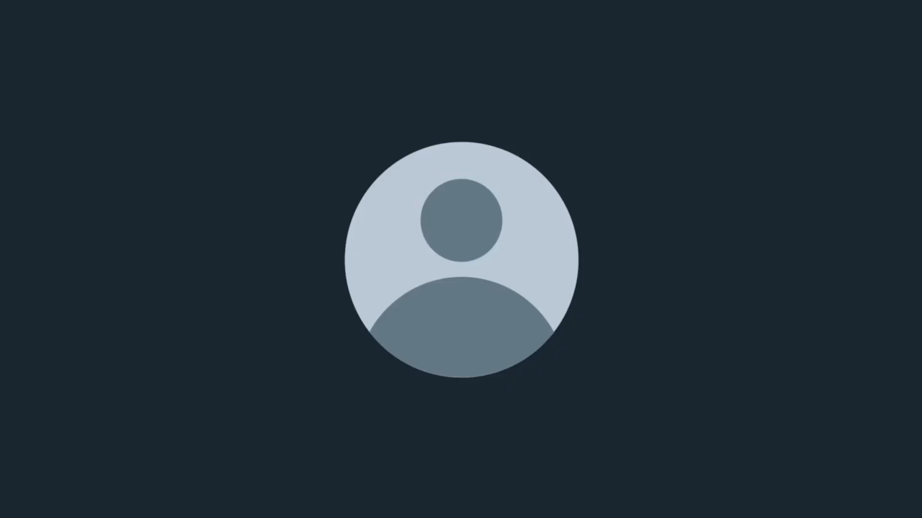